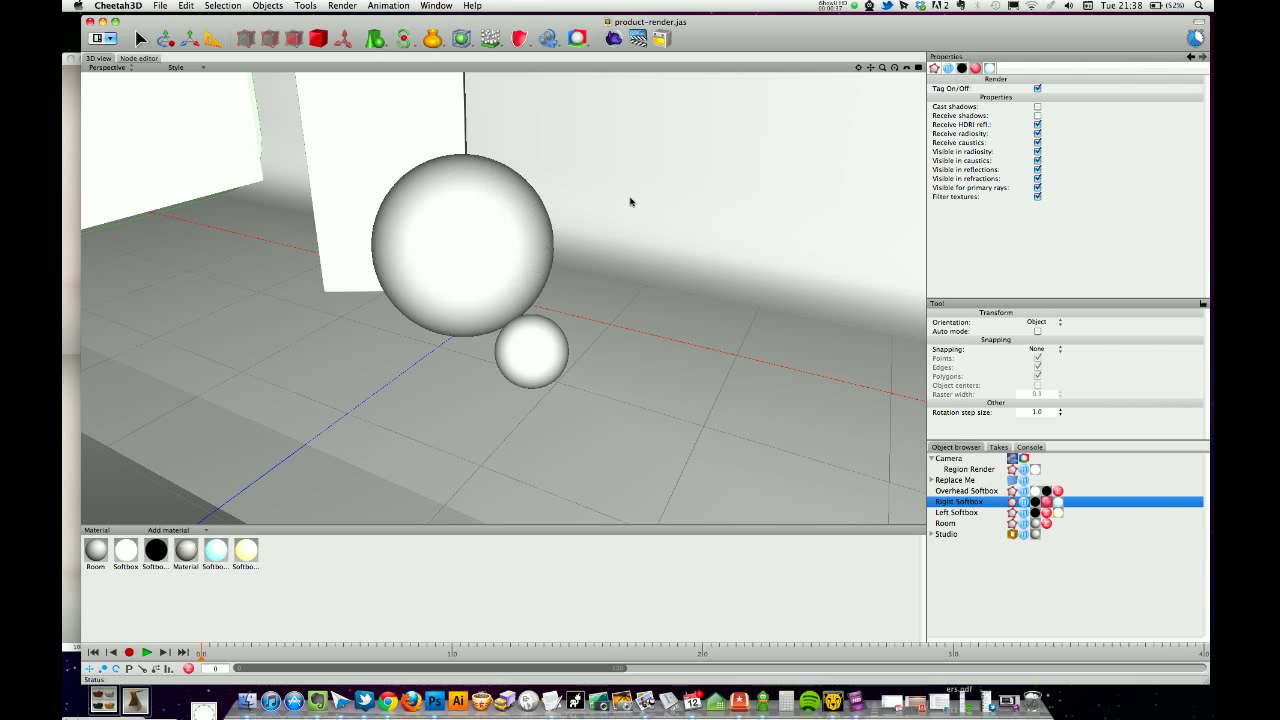
# Orbit to a front view and select the right, overhead and left softboxes in turn.
pyautogui.hscroll(-5, 651, 220)
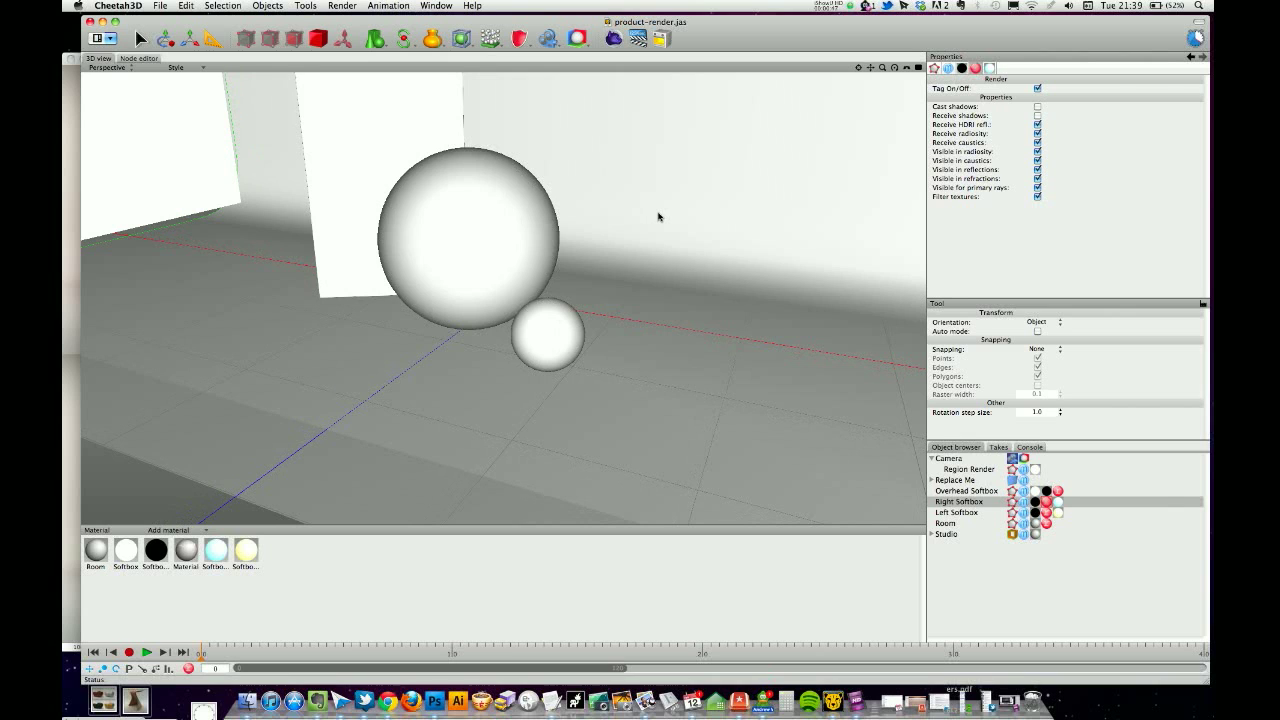
pyautogui.hscroll(-5, 651, 217)
pyautogui.hscroll(-10, 512, 211)
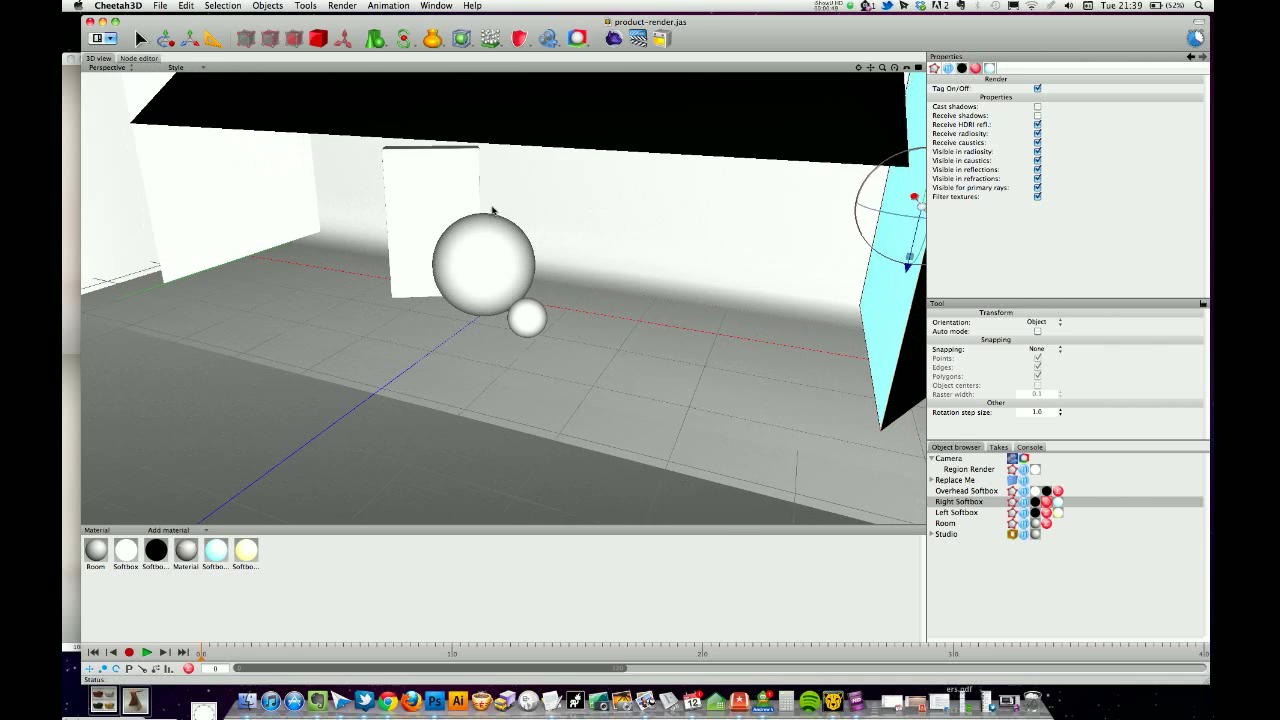
pyautogui.hscroll(-10, 456, 200)
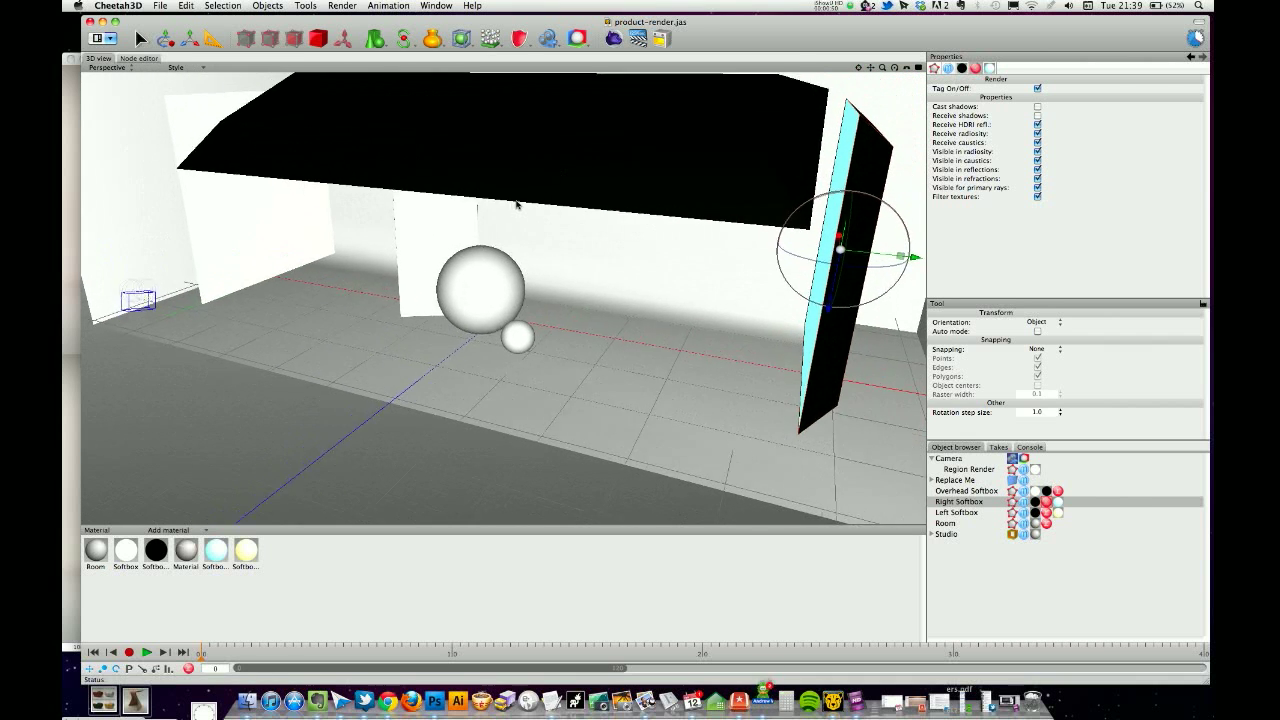
pyautogui.hscroll(-10, 494, 243)
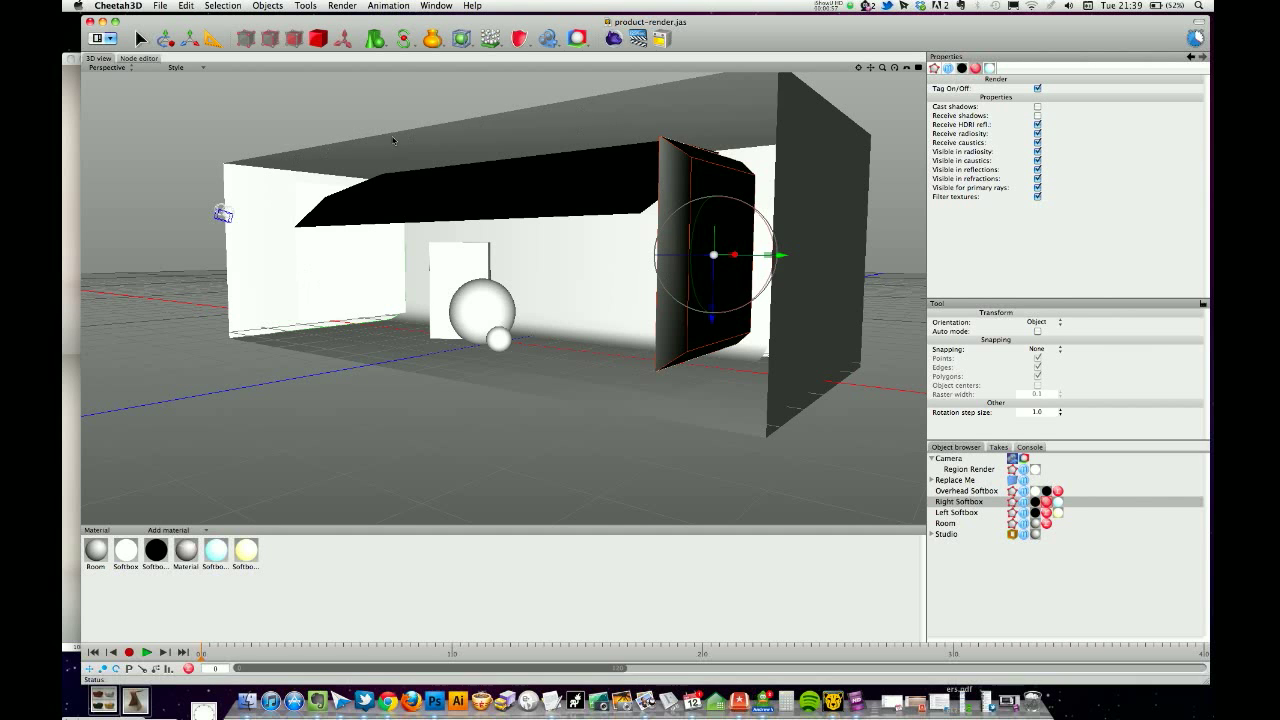
pyautogui.hscroll(-10, 679, 187)
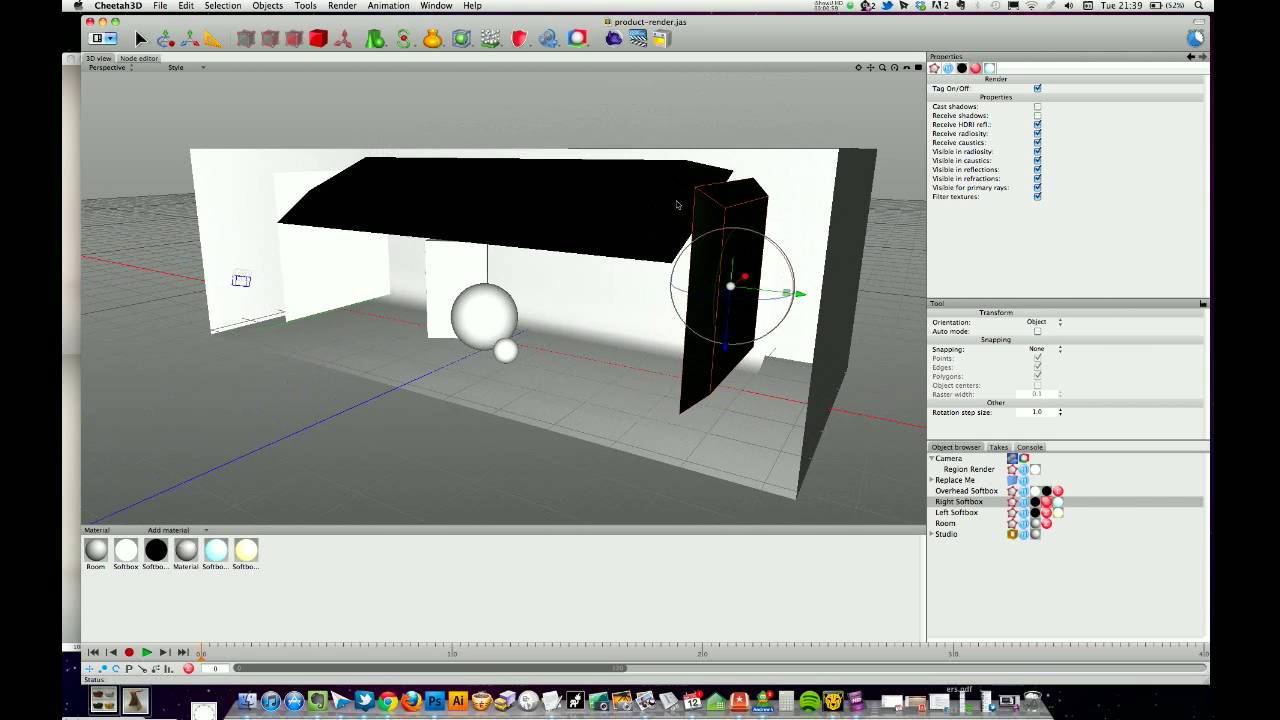
pyautogui.hscroll(-5, 634, 294)
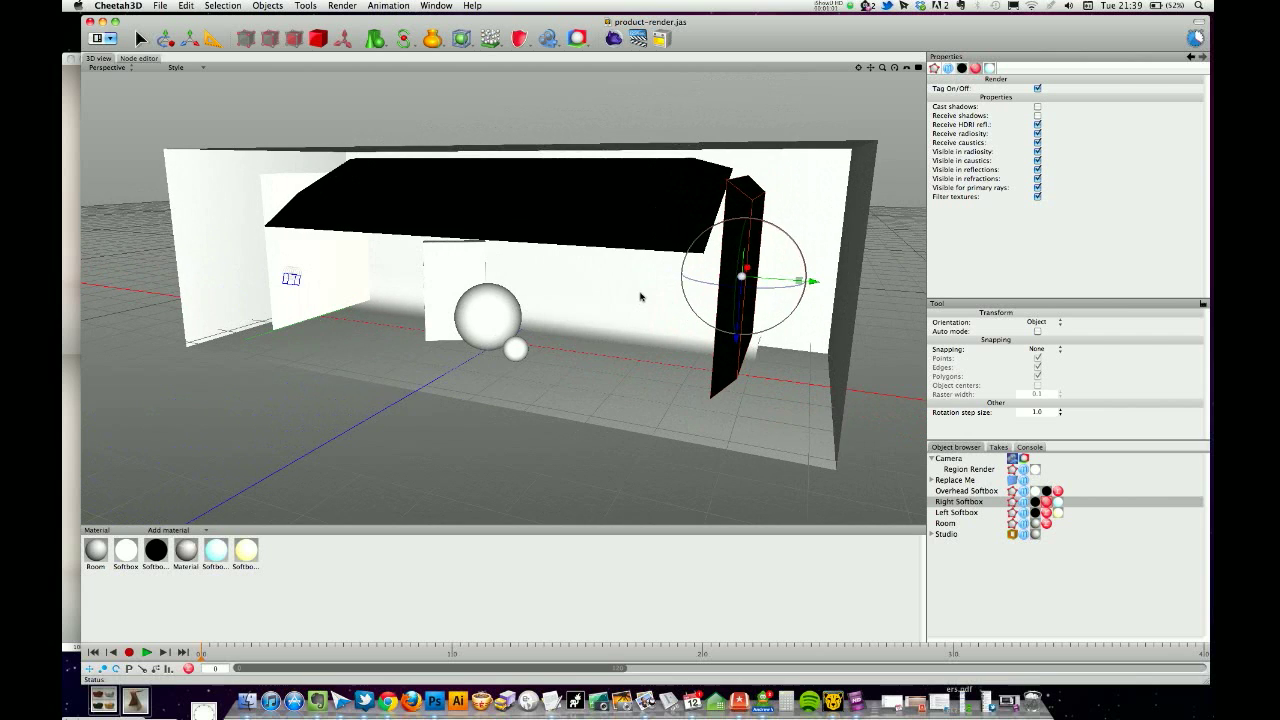
pyautogui.click(724, 343)
pyautogui.click(639, 240)
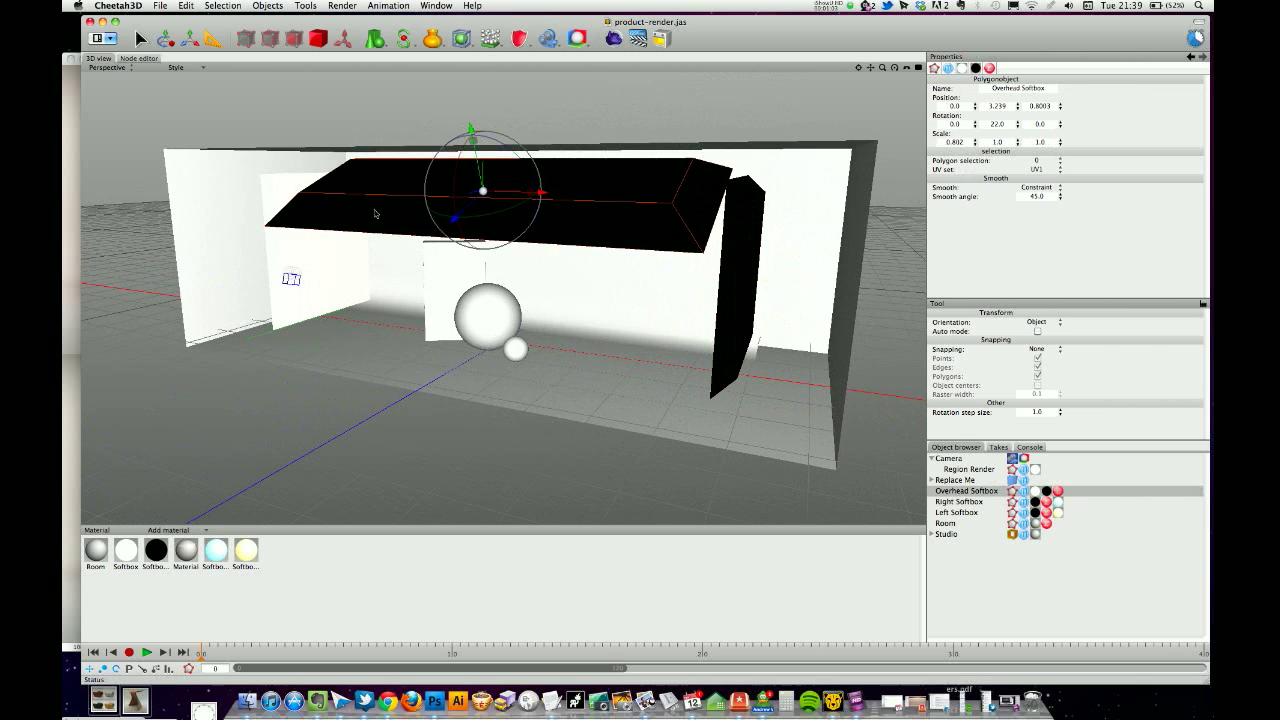
pyautogui.click(305, 263)
pyautogui.click(619, 226)
# Inspect the large sphere and the Replace Me placeholder group, then orbit to a new angle.
pyautogui.hscroll(-3, 634, 231)
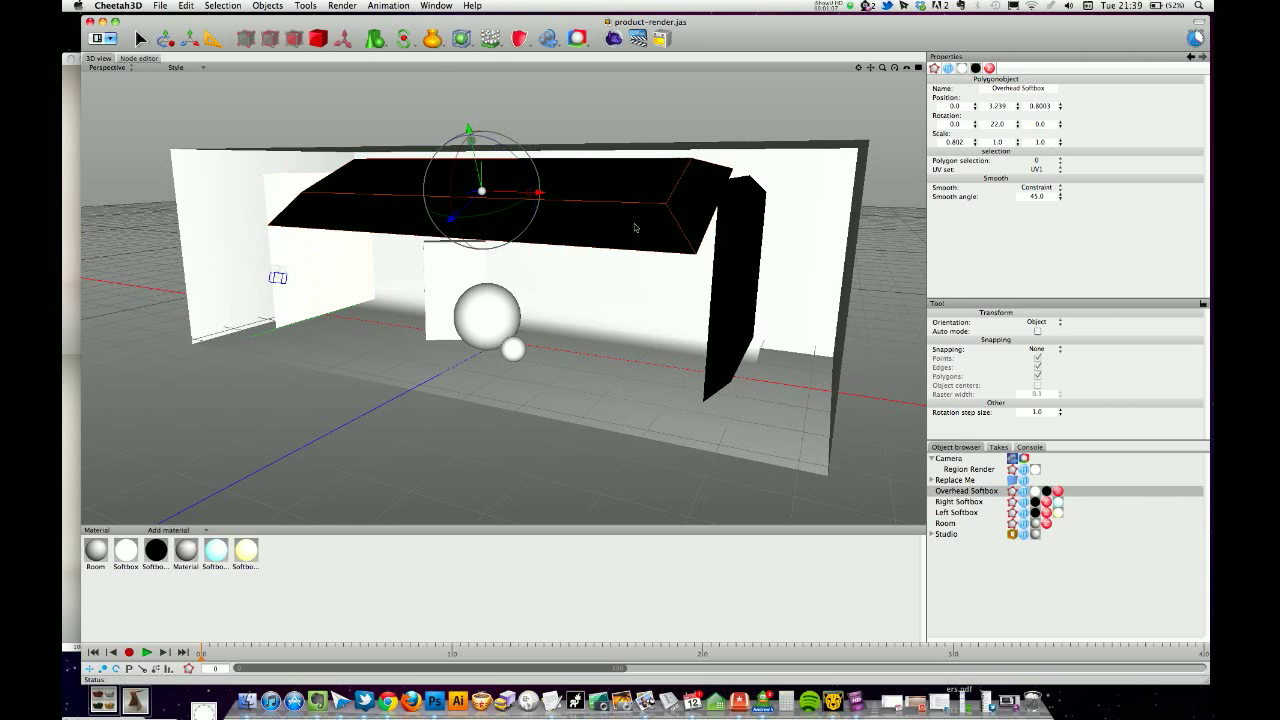
pyautogui.hscroll(5, 678, 289)
pyautogui.hscroll(-5, 690, 292)
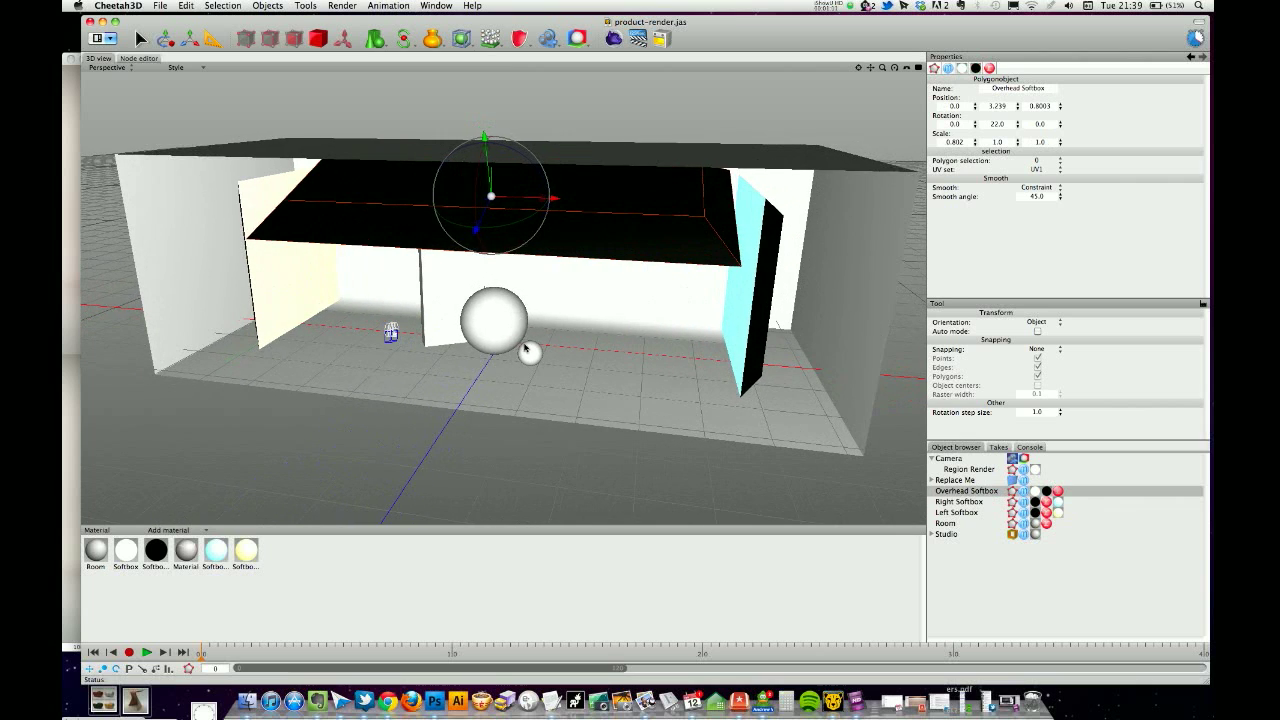
pyautogui.click(511, 336)
pyautogui.click(947, 481)
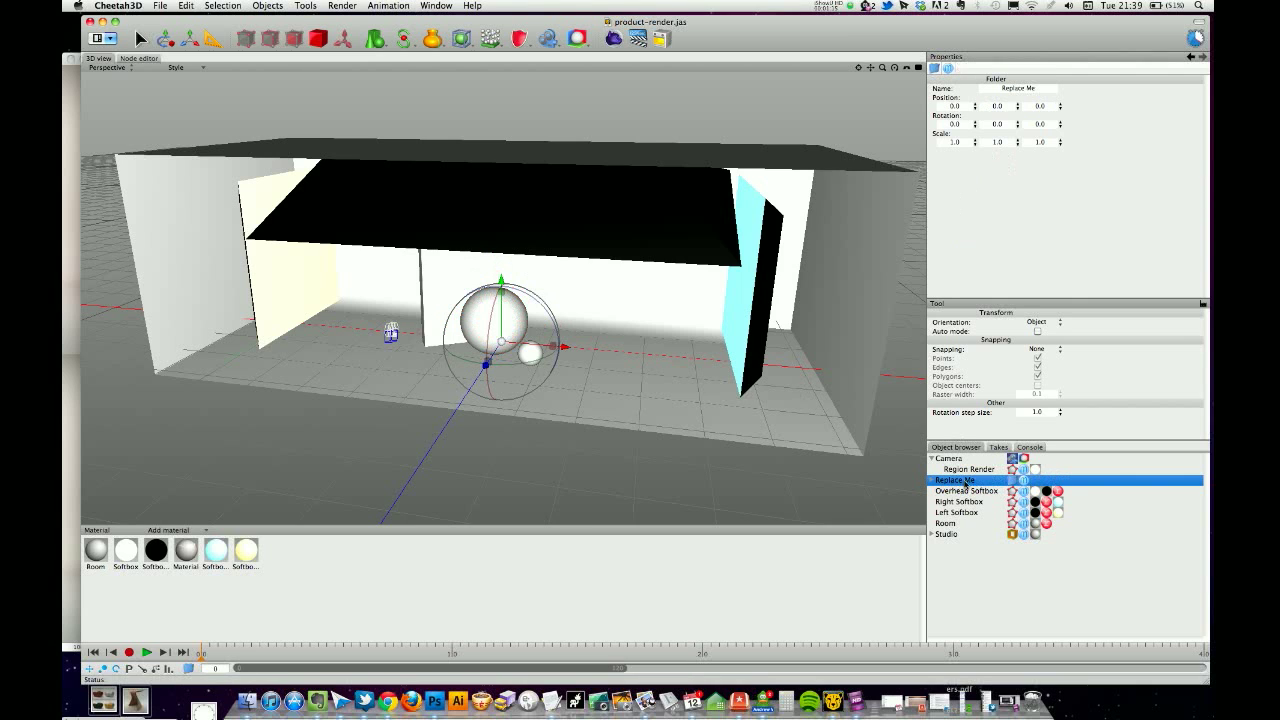
pyautogui.moveTo(535, 330)
pyautogui.mouseDown(button='right')
pyautogui.moveTo(550, 315)
pyautogui.moveTo(535, 305)
pyautogui.mouseUp(button='right')
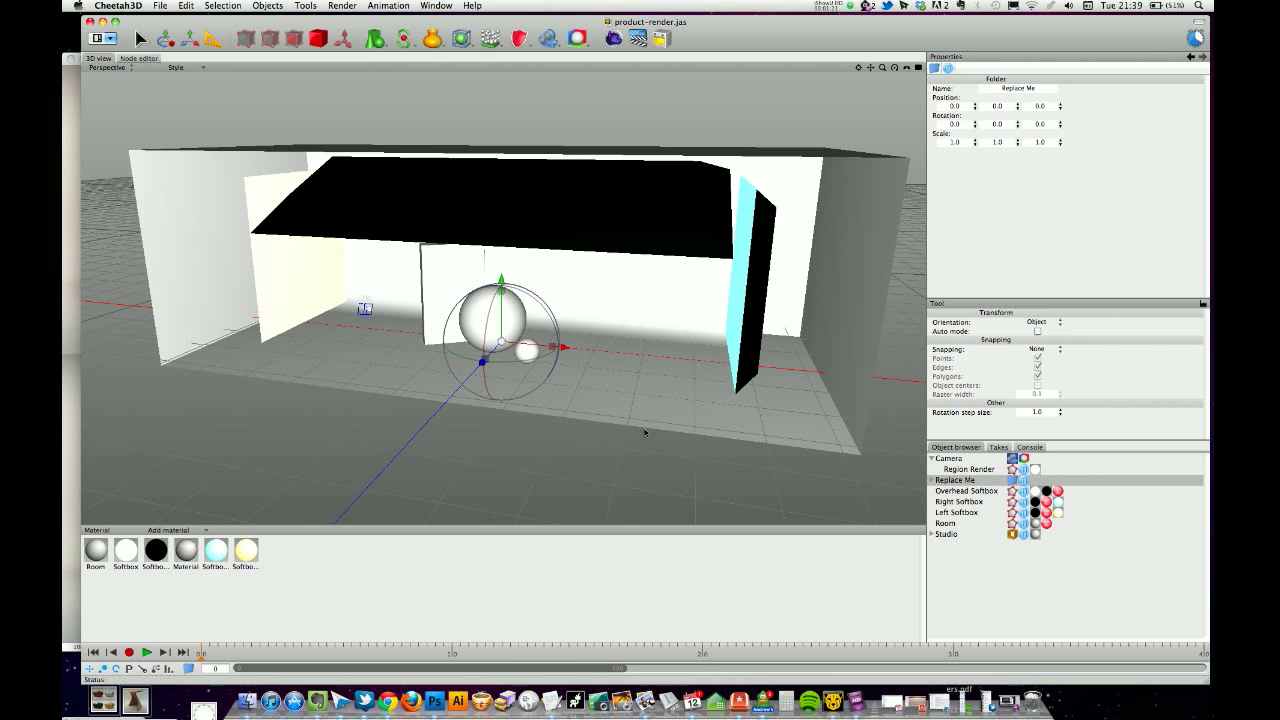
pyautogui.click(611, 455)
pyautogui.moveTo(617, 434); pyautogui.dragTo(611, 424, button='right')
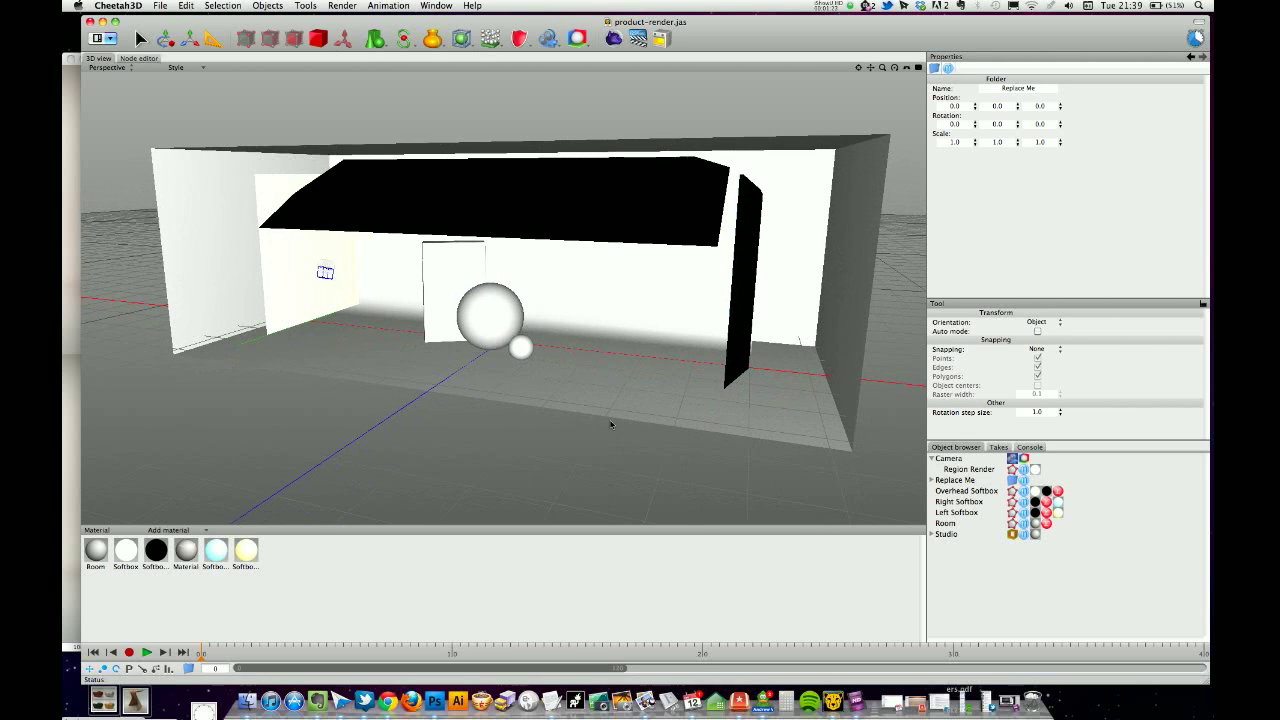
# Show the emissive colours of the cyan and yellow Softbox materials.
pyautogui.click(215, 551)
pyautogui.click(245, 551)
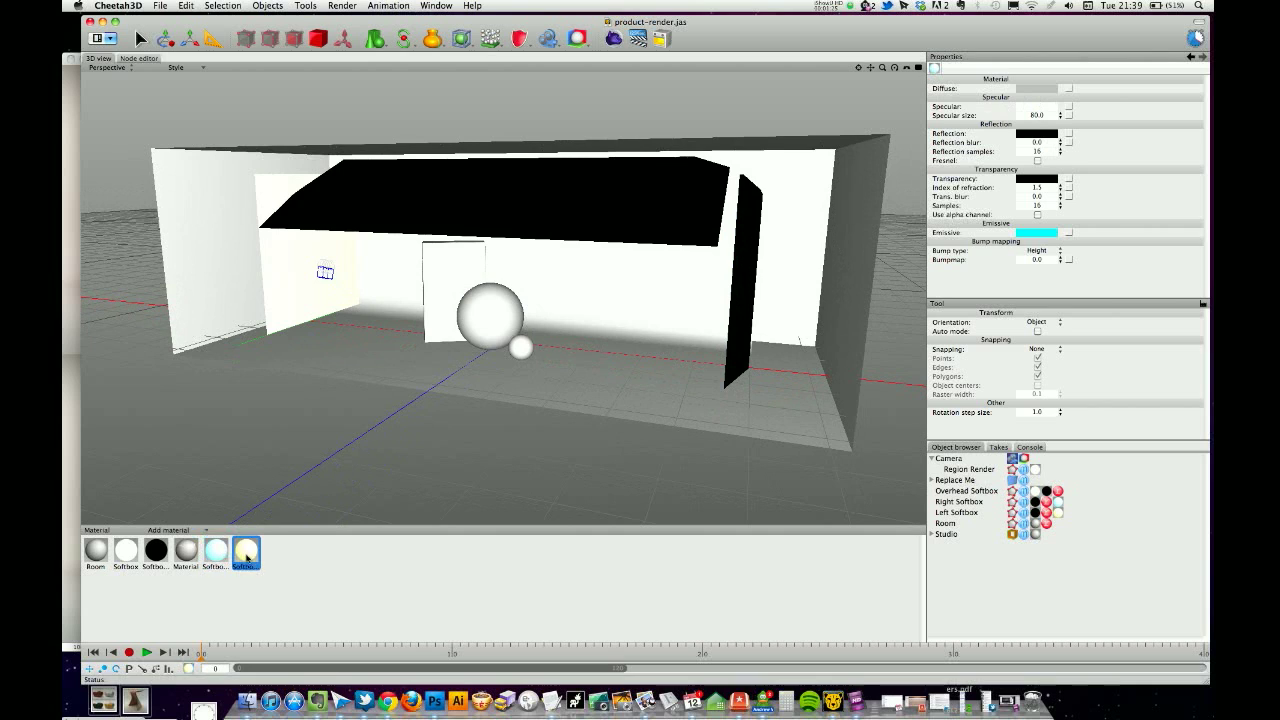
pyautogui.click(217, 552)
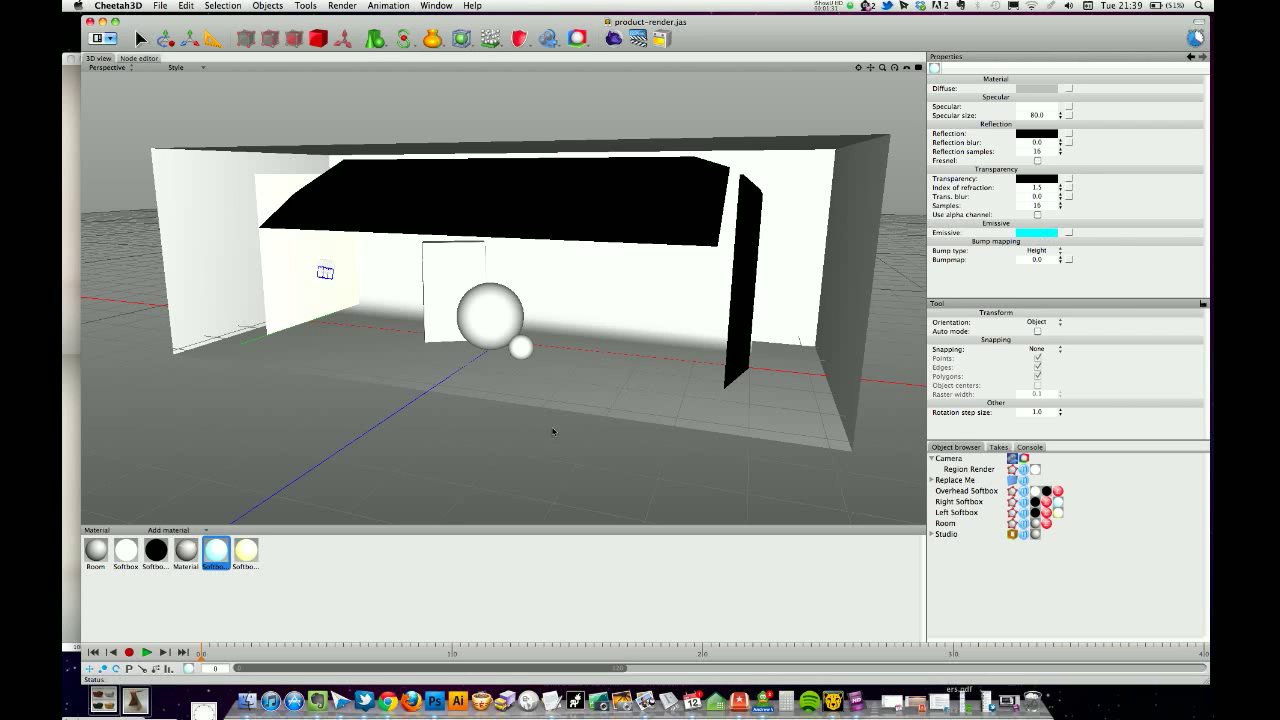
pyautogui.click(247, 551)
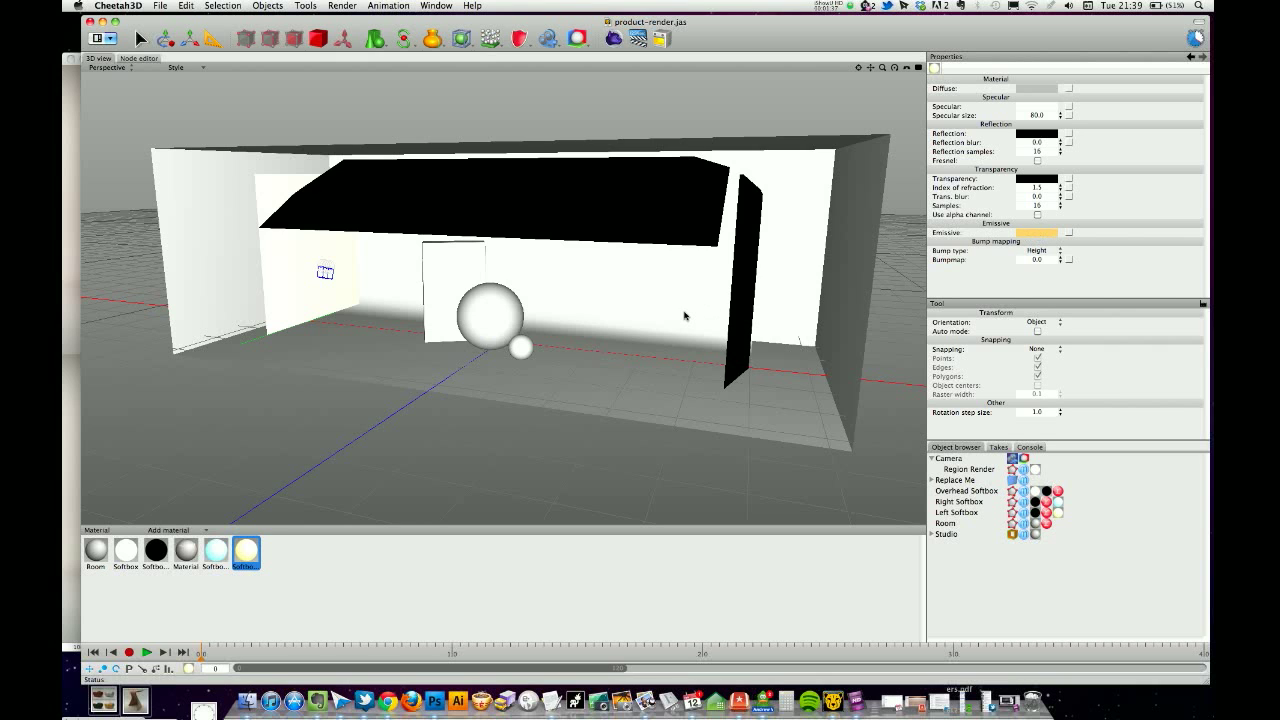
# Orbit the view further and select the overhead softbox.
pyautogui.hscroll(-5, 678, 317)
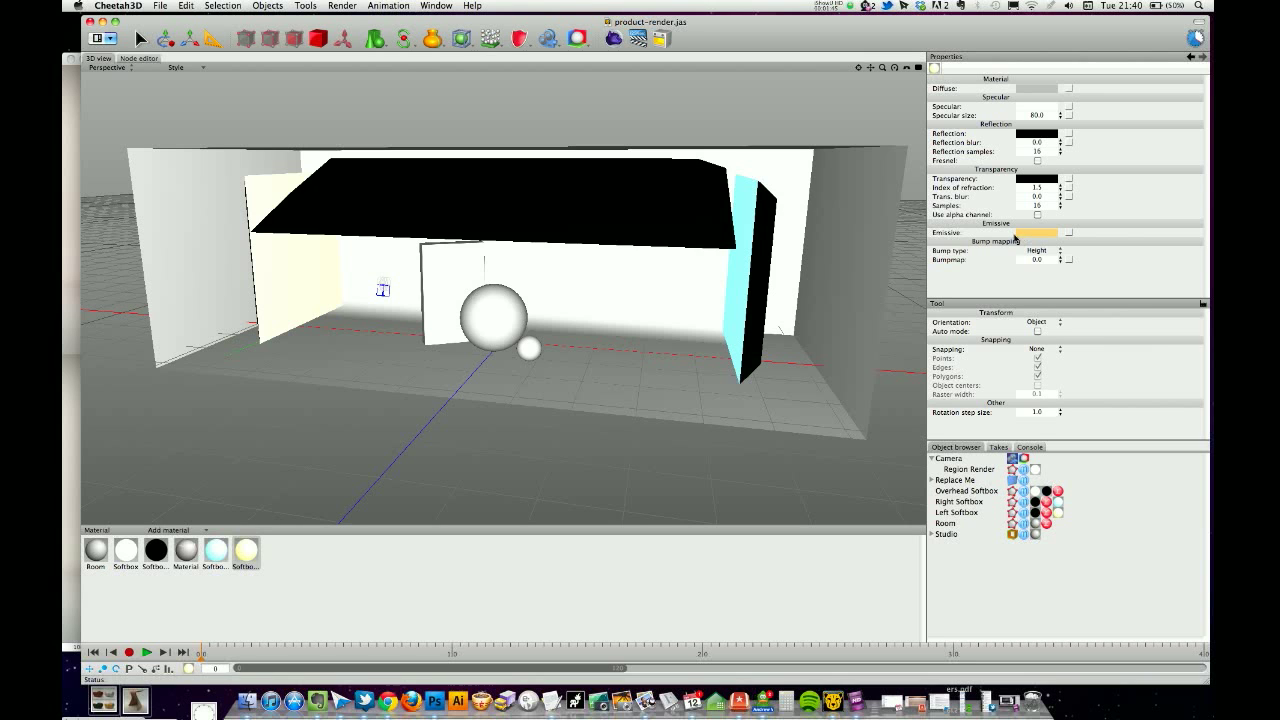
pyautogui.hscroll(-2, 614, 331)
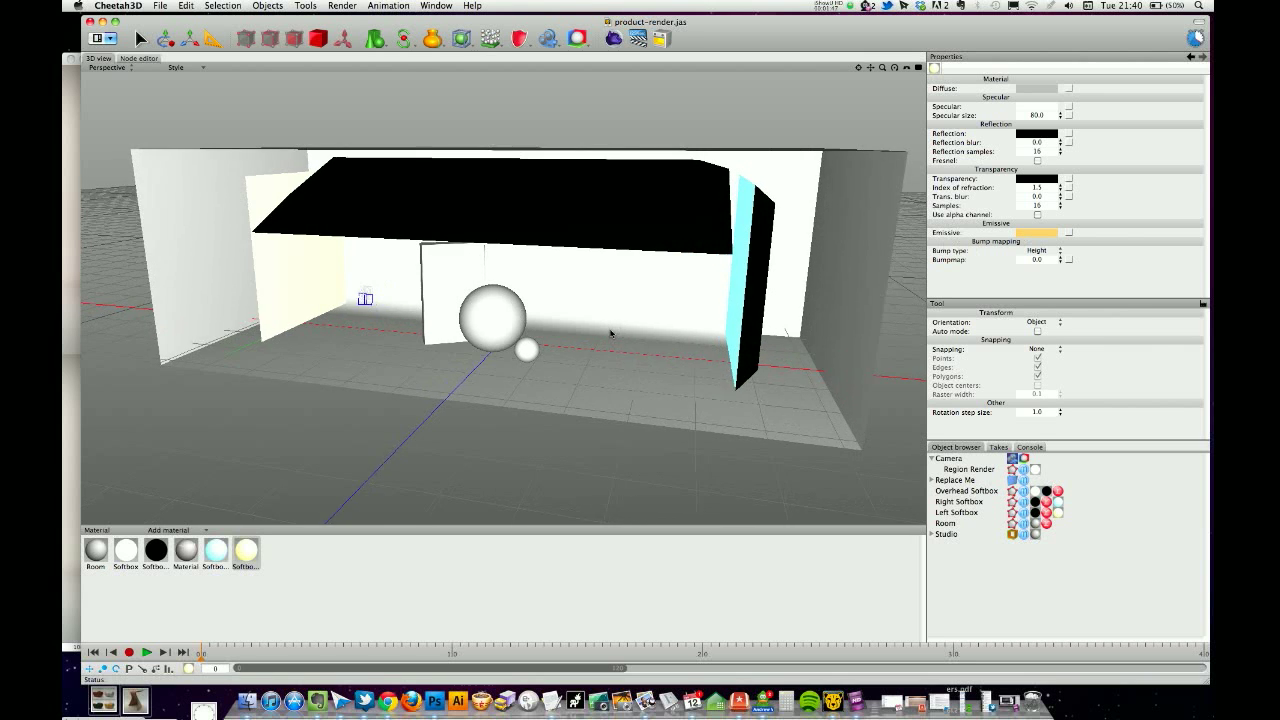
pyautogui.hscroll(-5, 600, 331)
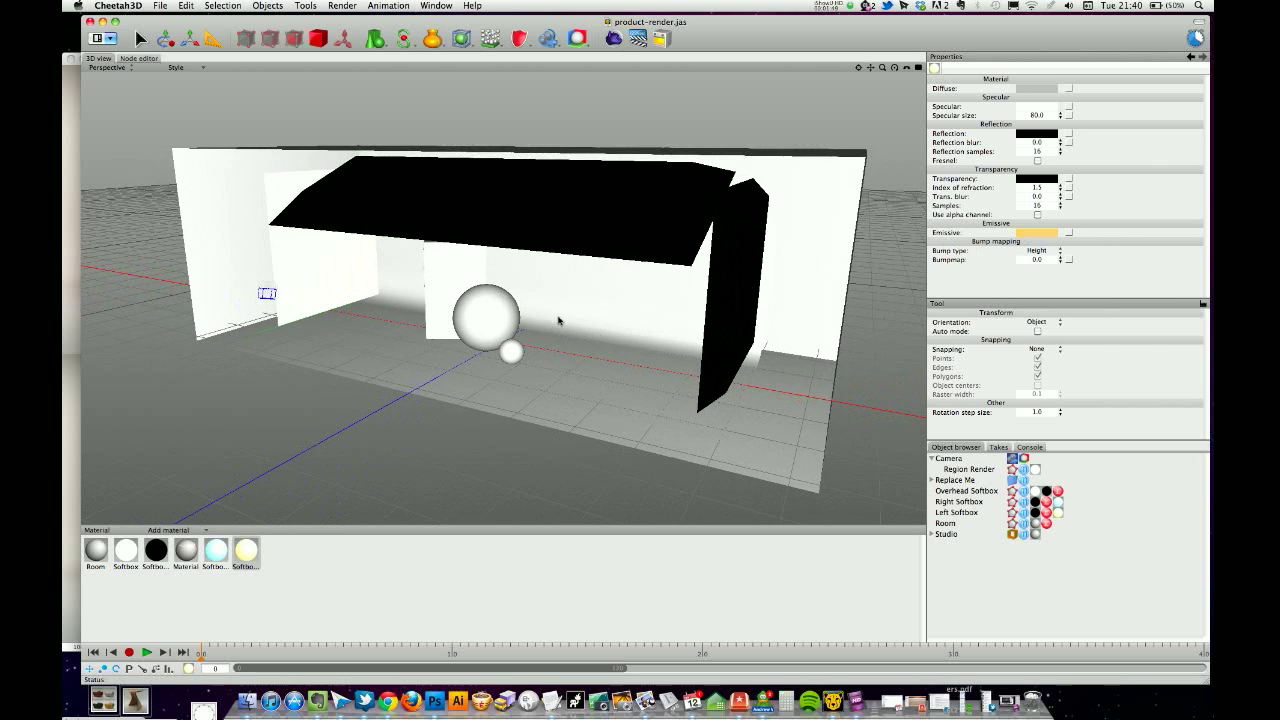
pyautogui.click(588, 236)
# Move the overhead softbox along its z-axis and uncheck Visible for primary rays in its Render tag.
pyautogui.hscroll(-5, 600, 234)
pyautogui.hscroll(-2, 606, 233)
pyautogui.moveTo(438, 222)
pyautogui.mouseDown()
pyautogui.moveTo(415, 253)
pyautogui.moveTo(420, 212)
pyautogui.mouseUp()
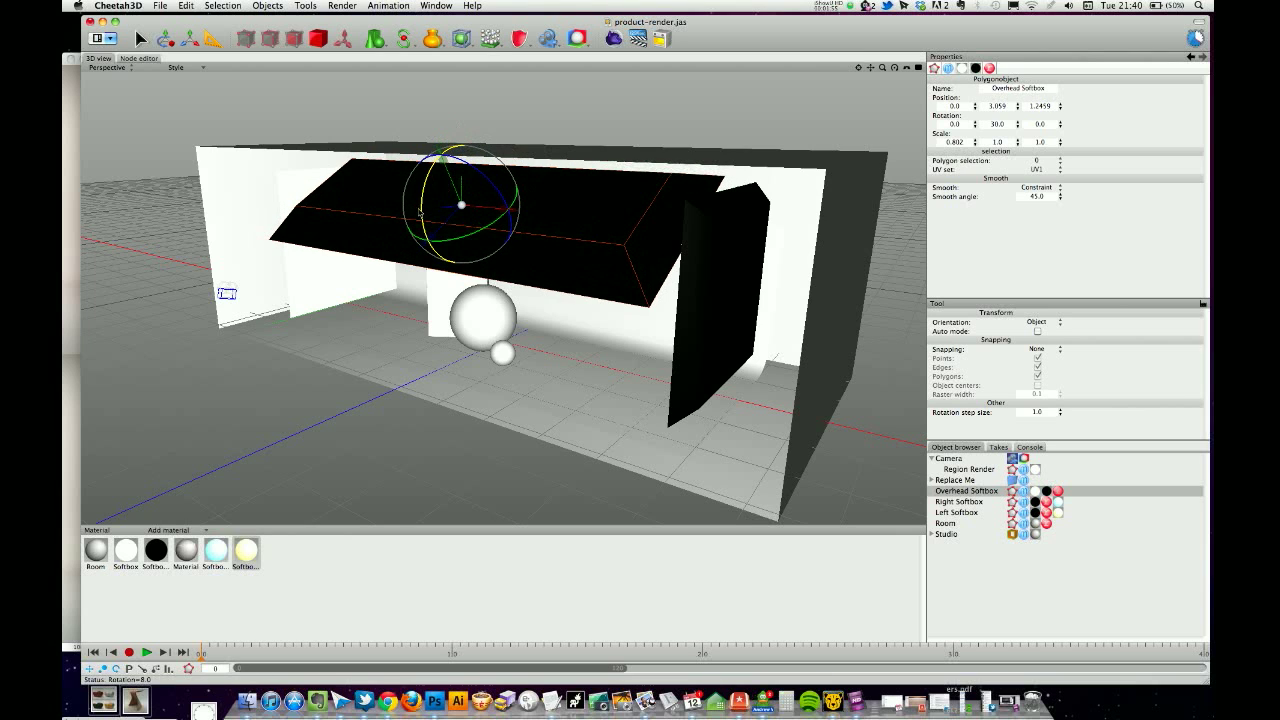
pyautogui.click(1057, 493)
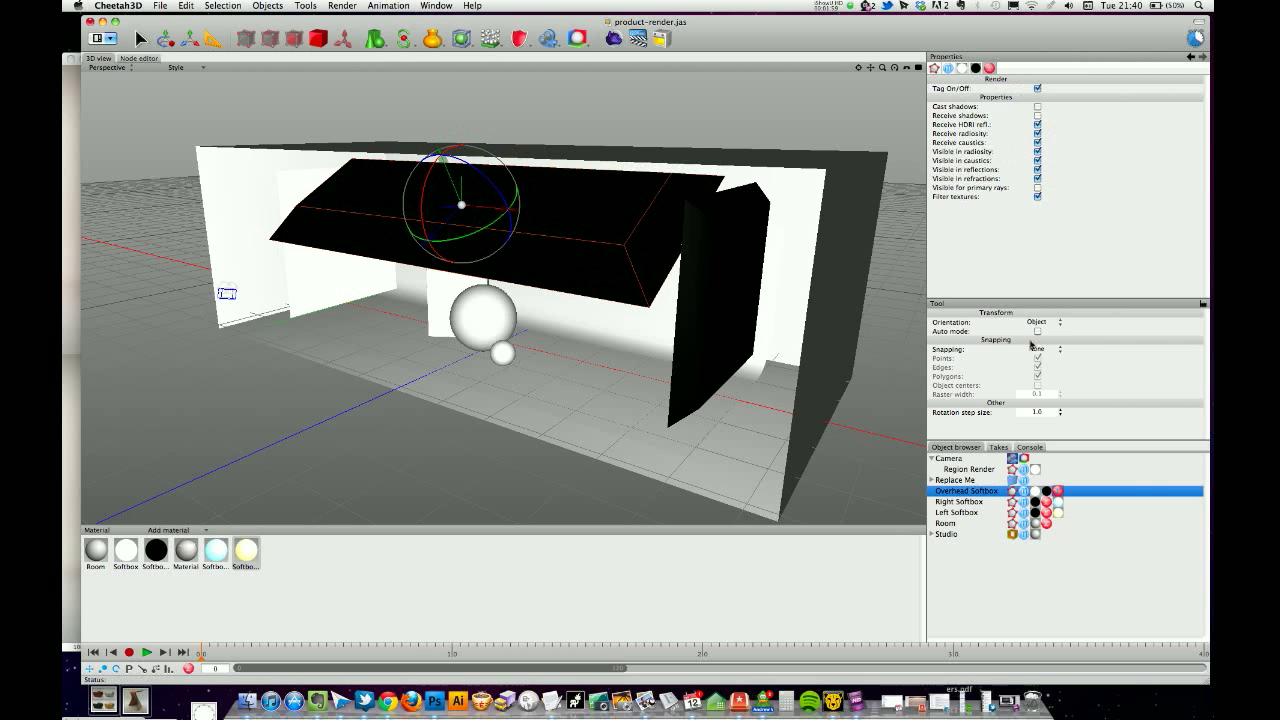
pyautogui.click(1037, 188)
# Switch the viewport from Perspective to Camera and select the Region Render plane.
pyautogui.click(110, 68)
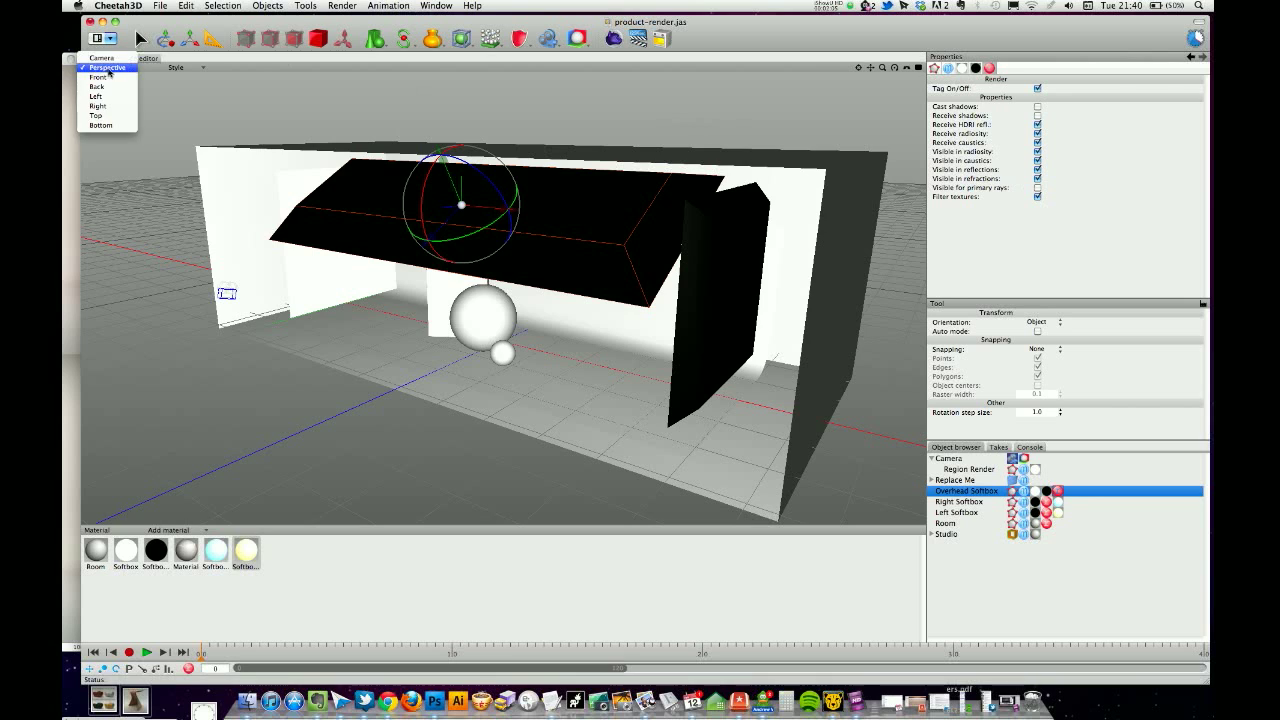
pyautogui.click(108, 58)
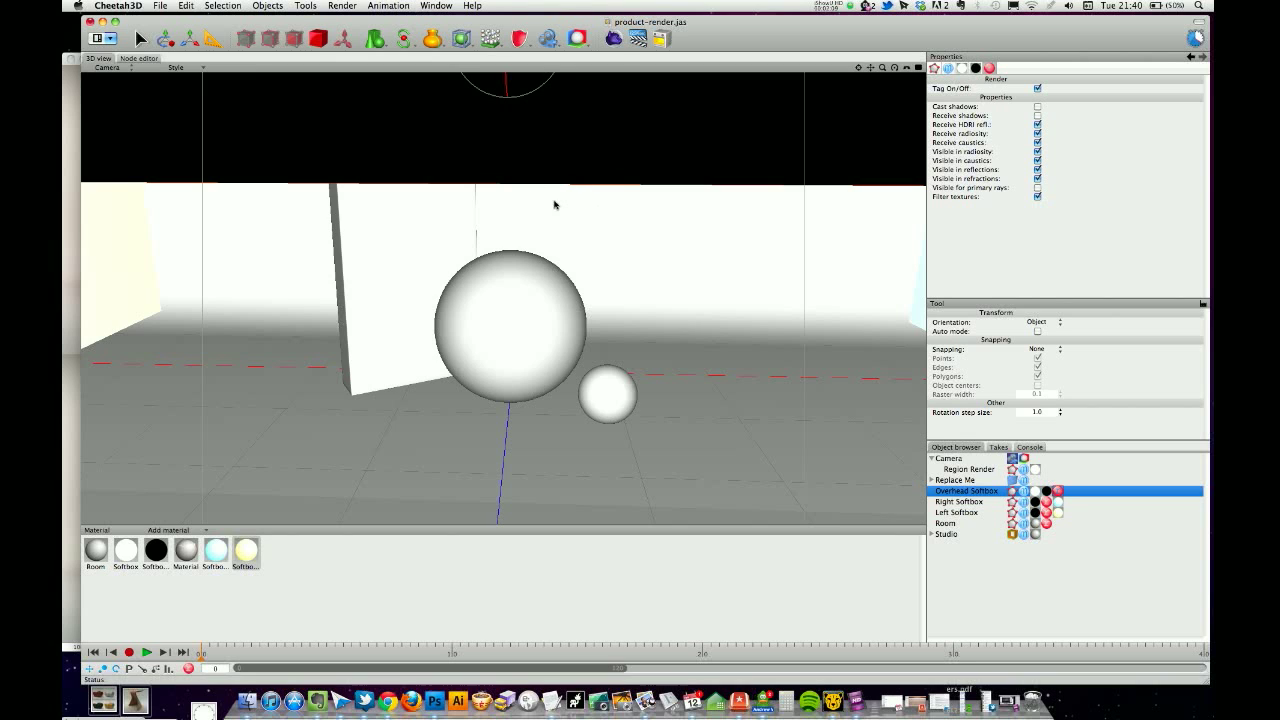
pyautogui.click(1037, 188)
pyautogui.click(962, 471)
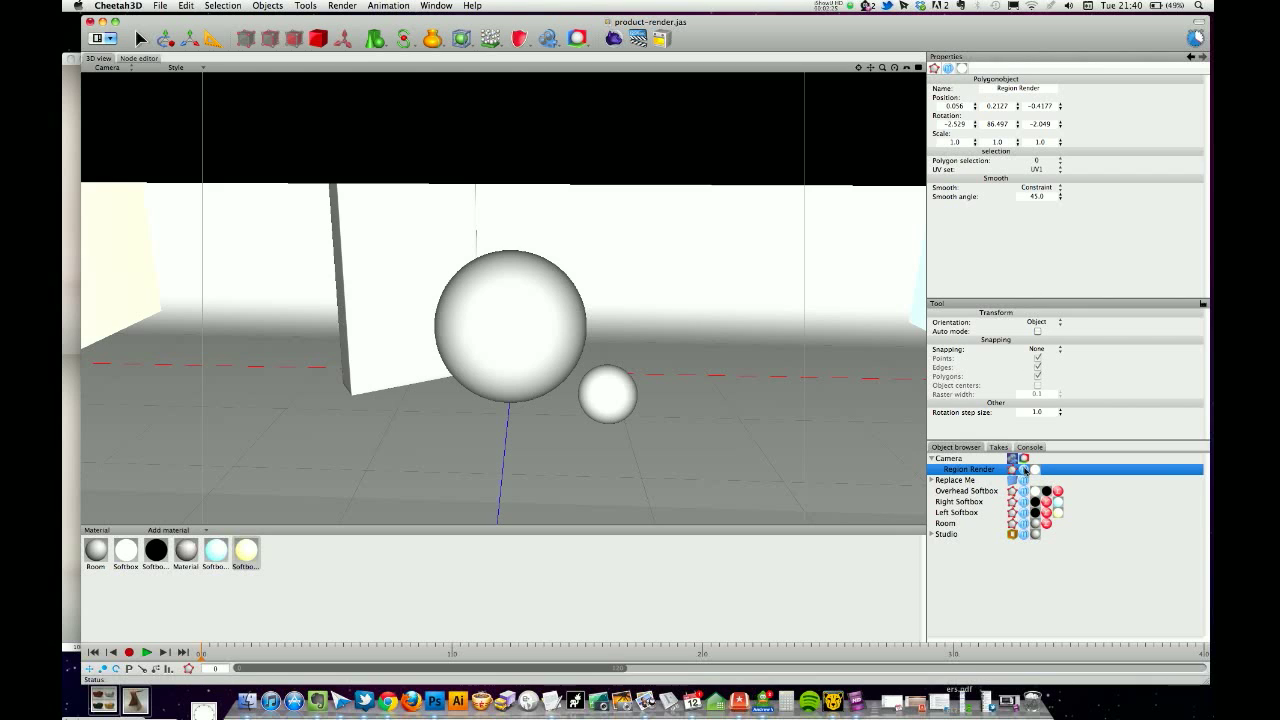
# Enable Visible in editor on the Region Render tag to preview its region around the sphere.
pyautogui.click(1024, 469)
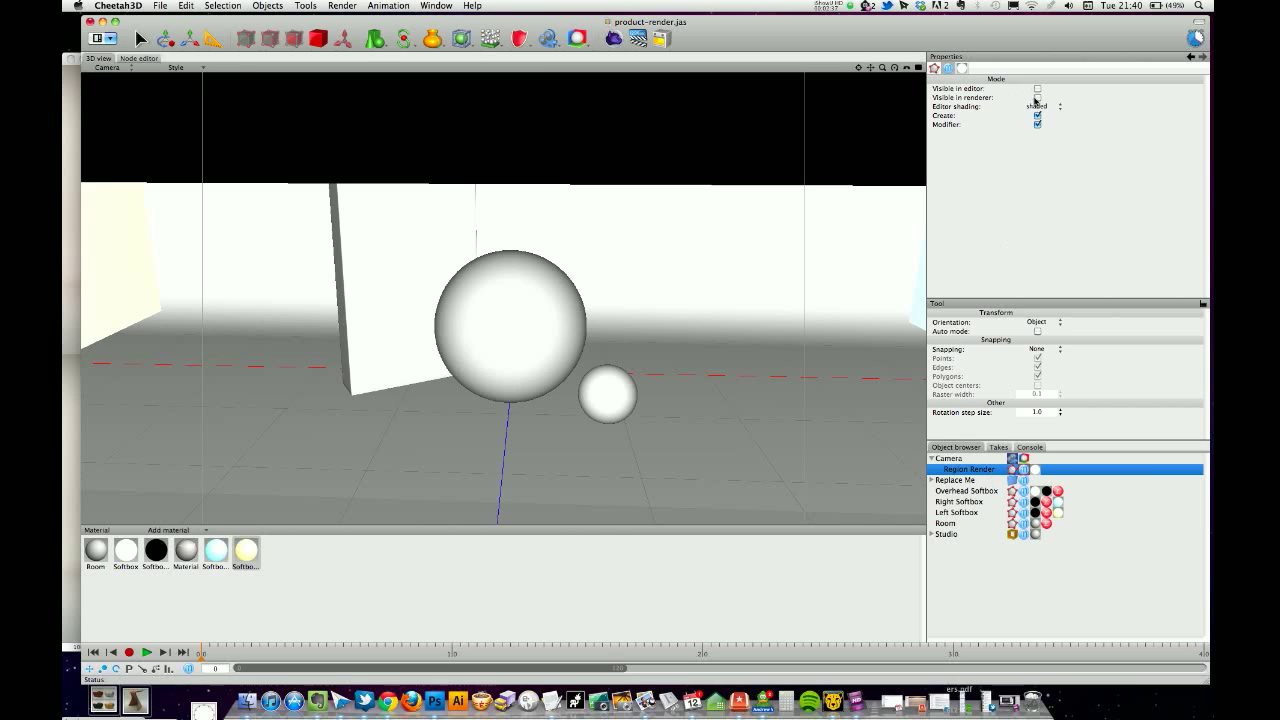
pyautogui.click(1037, 88)
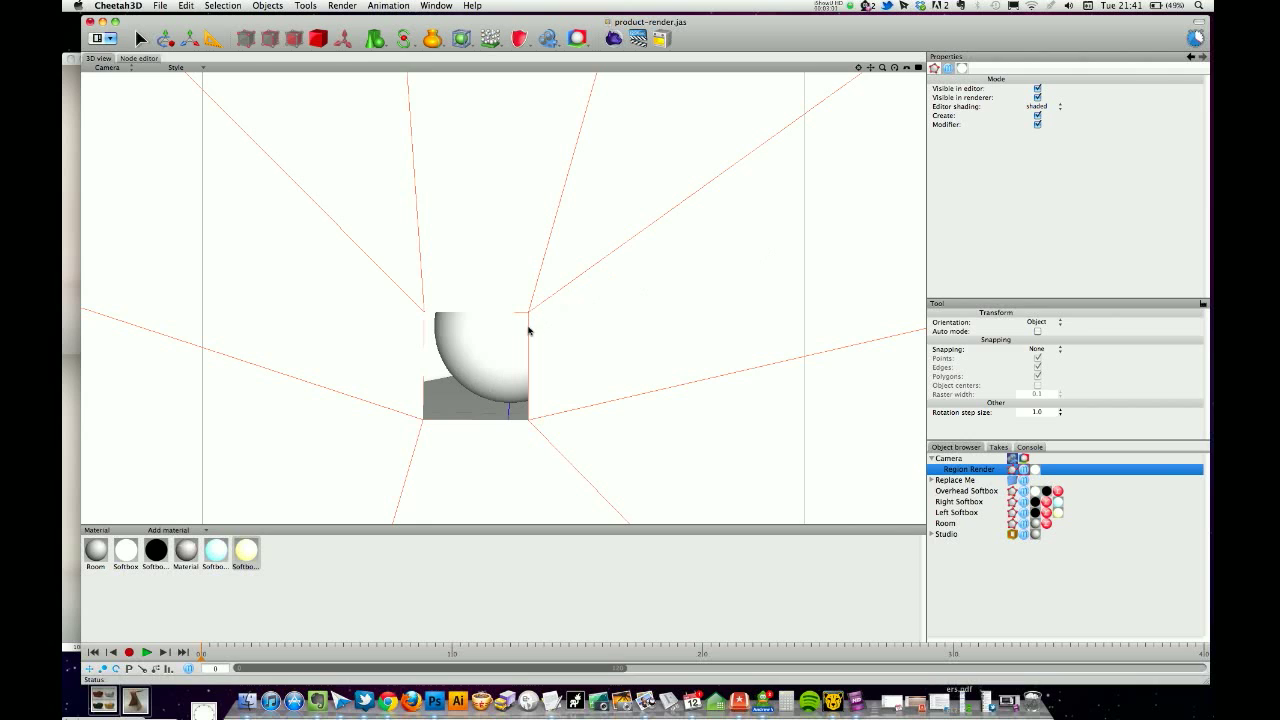
# Rotate the Region Render plane to frame both spheres, then uncheck Visible in editor.
pyautogui.click(271, 38)
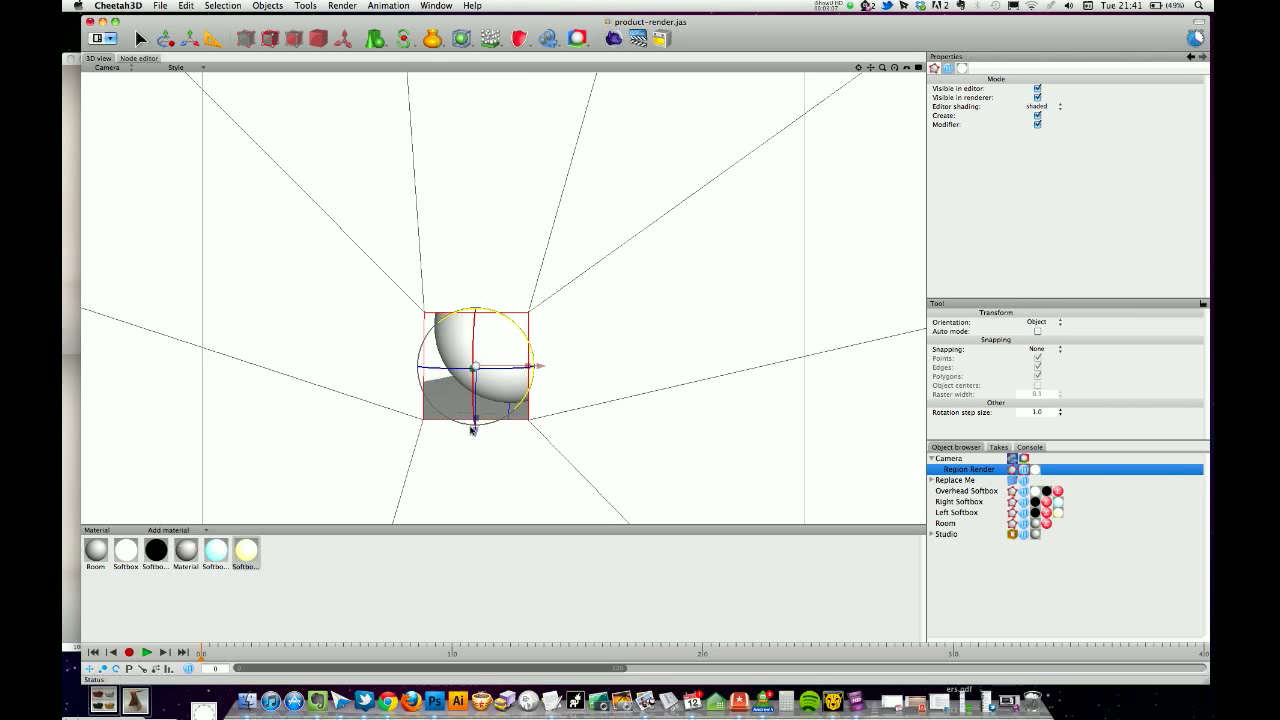
pyautogui.moveTo(474, 432)
pyautogui.mouseDown()
pyautogui.moveTo(470, 410)
pyautogui.moveTo(464, 420)
pyautogui.mouseUp()
pyautogui.moveTo(528, 353); pyautogui.dragTo(890, 350)
pyautogui.moveTo(477, 409)
pyautogui.mouseDown()
pyautogui.moveTo(474, 363)
pyautogui.moveTo(477, 434)
pyautogui.mouseUp()
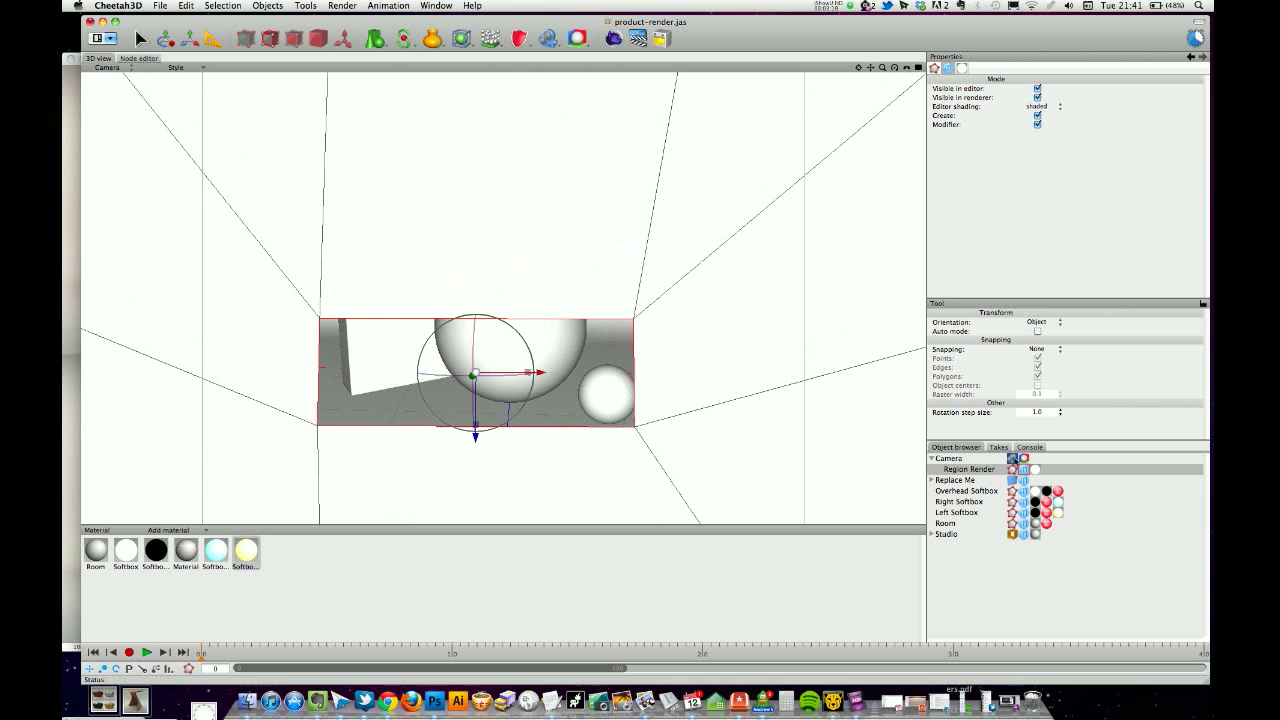
pyautogui.click(1037, 88)
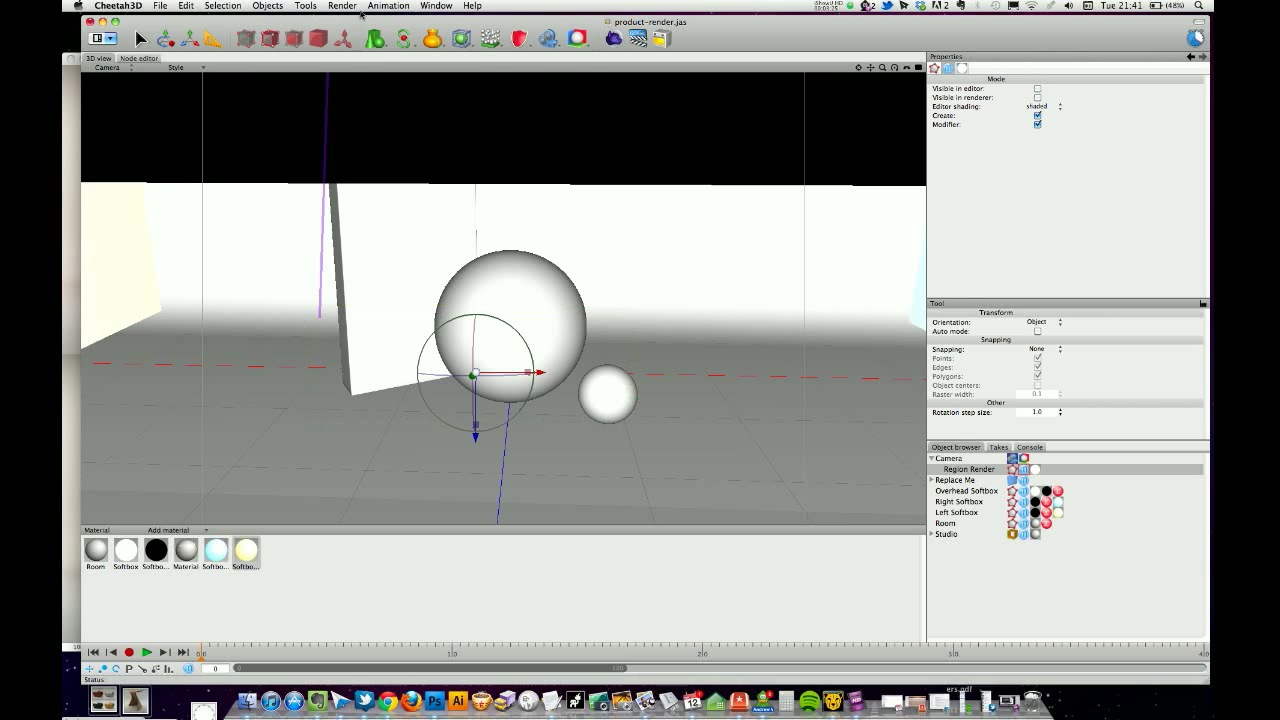
pyautogui.click(74, 119)
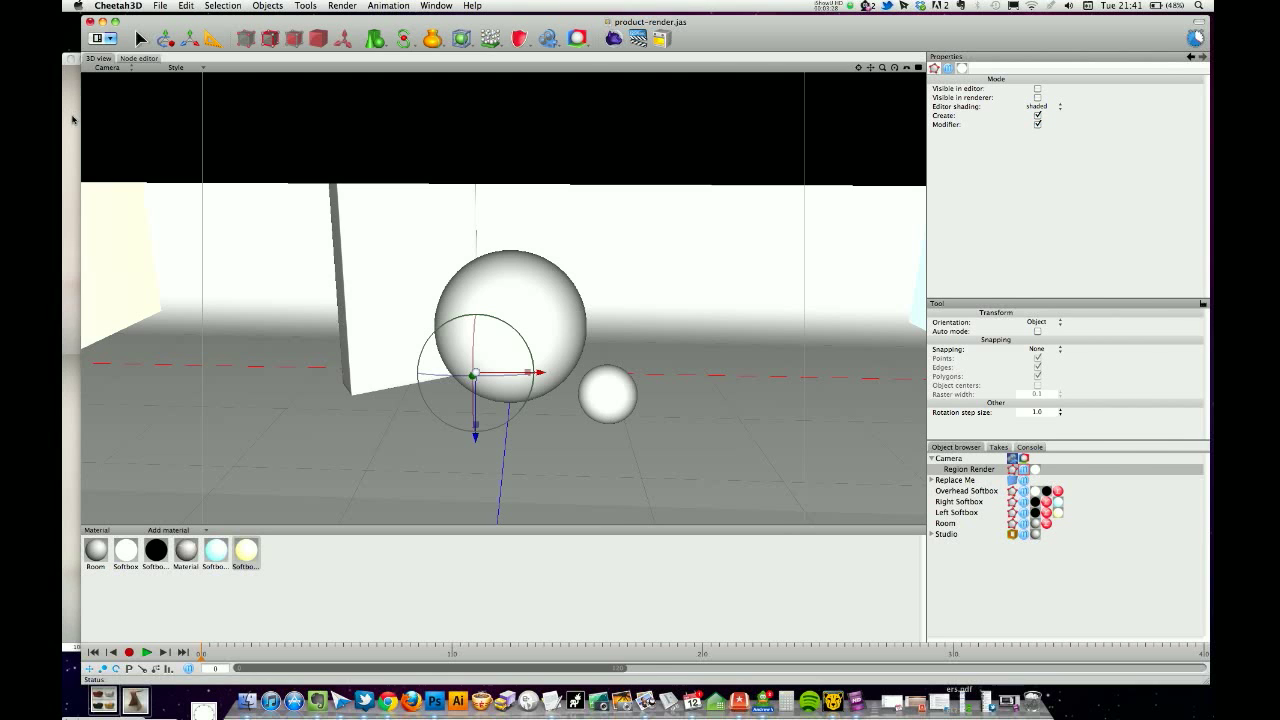
# Move the mirlino_davestudio2.jpeg stool window right and float the tanja_variations960 chair renders.
pyautogui.moveTo(723, 114); pyautogui.dragTo(678, 101)
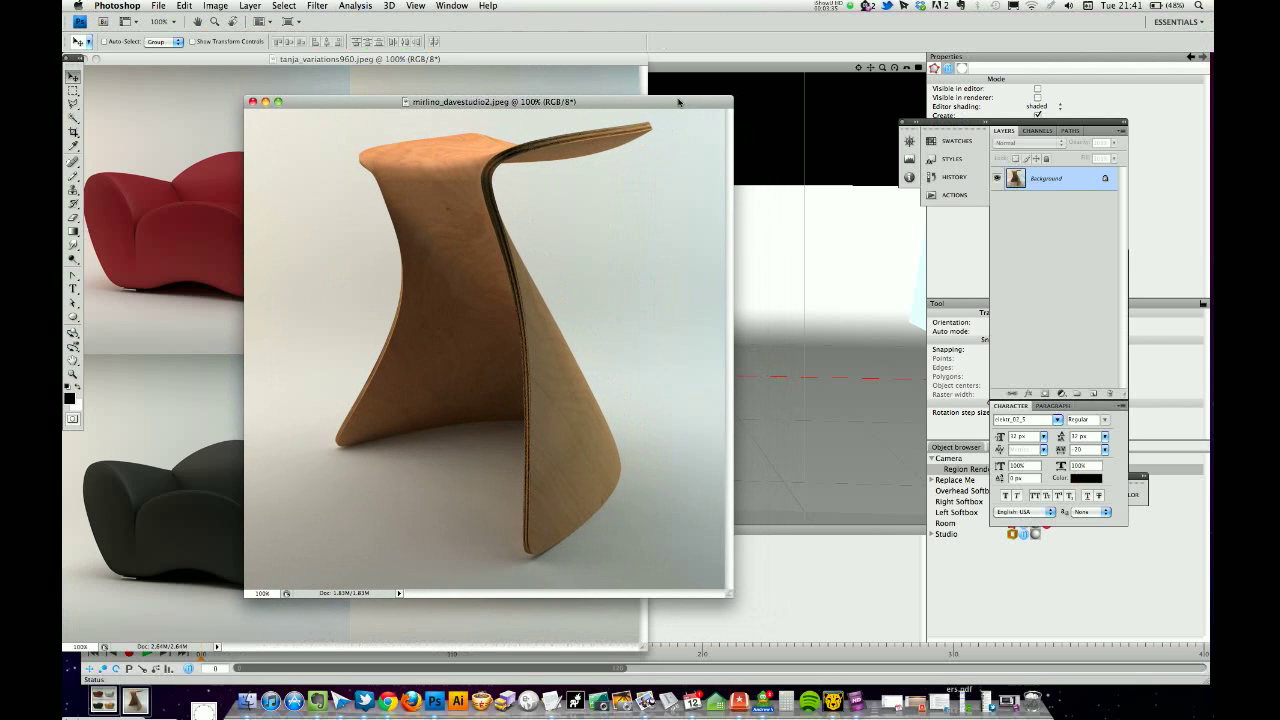
pyautogui.moveTo(678, 101); pyautogui.dragTo(677, 100)
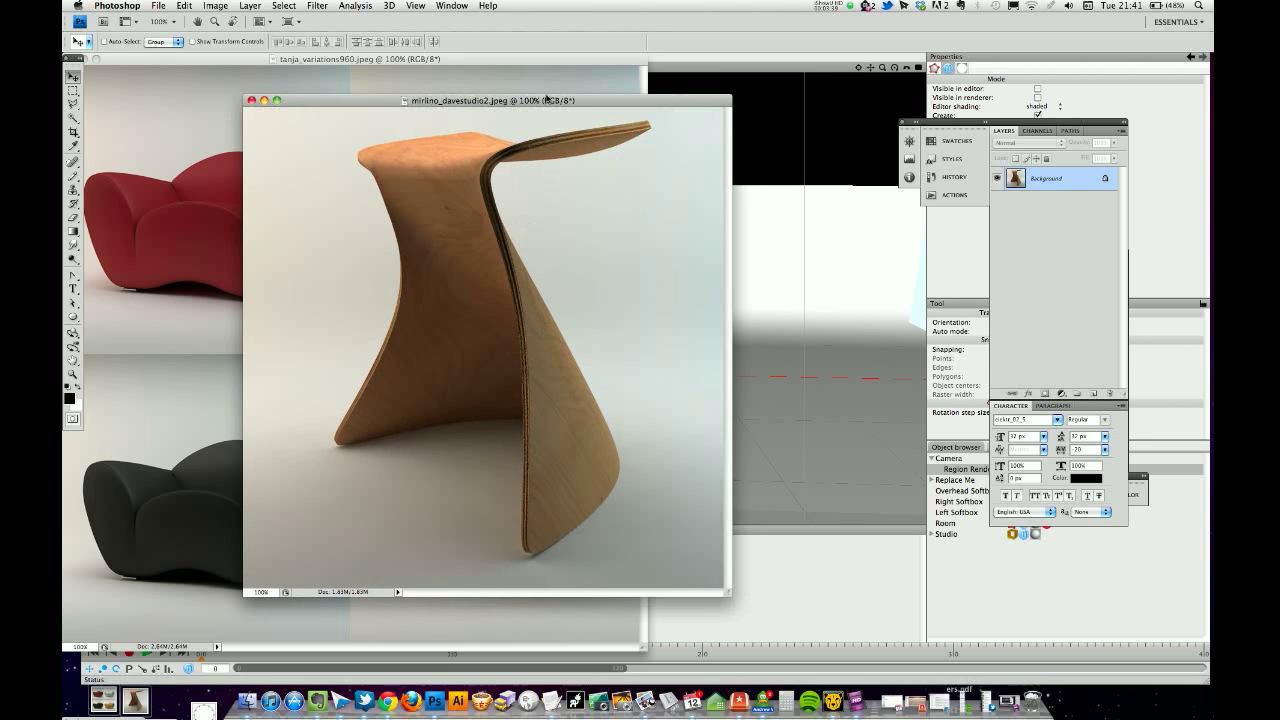
pyautogui.moveTo(544, 101); pyautogui.dragTo(922, 94)
pyautogui.moveTo(486, 62); pyautogui.dragTo(533, 64)
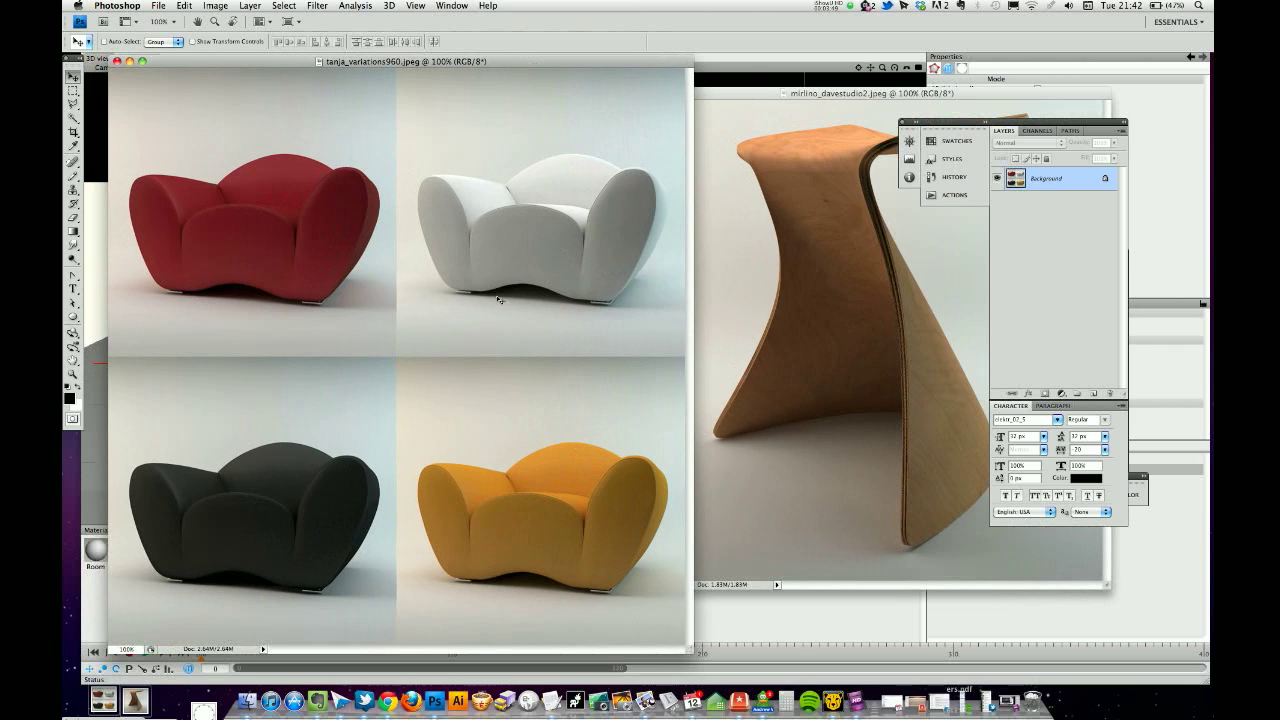